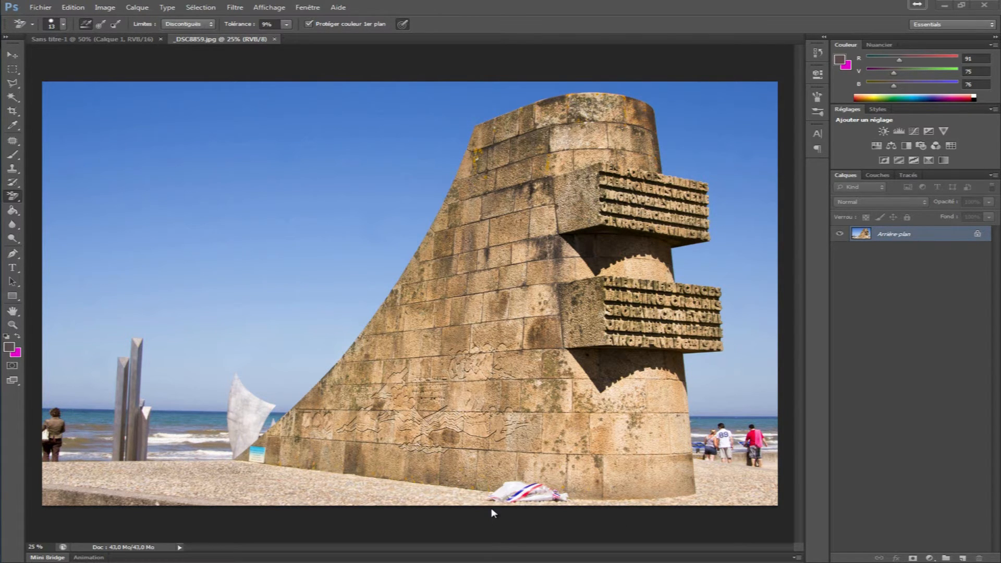
Enlarge the canvas by 5 mm in width and height, relative and centred, with a white (Blanc) extension colour.
left_click(104, 7)
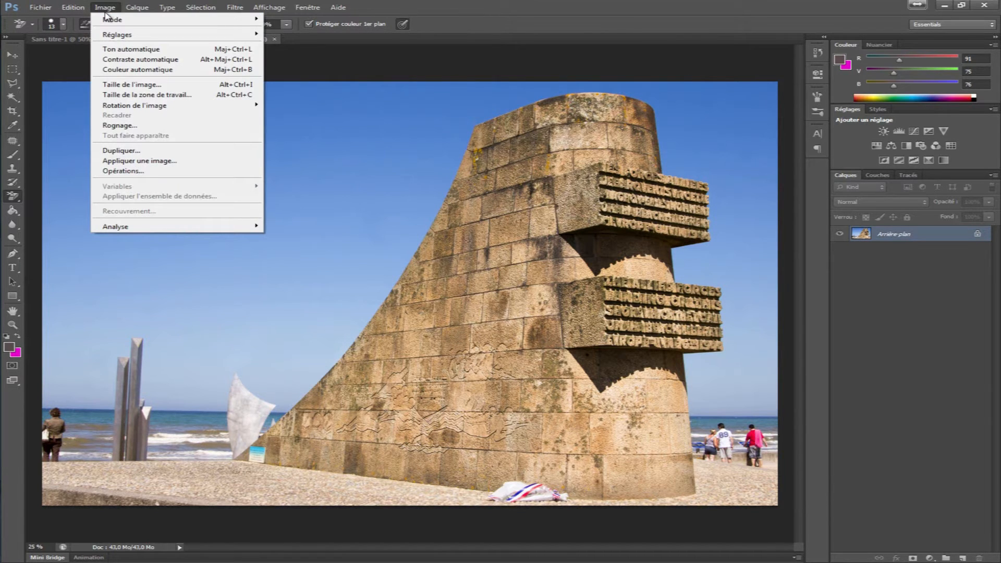
left_click(141, 94)
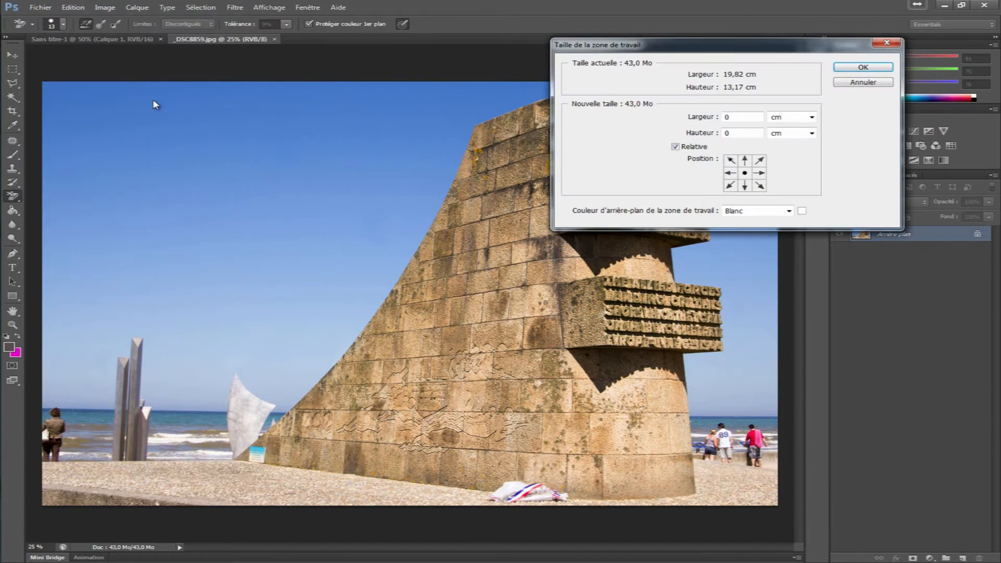
left_click_drag(757, 46, 484, 56)
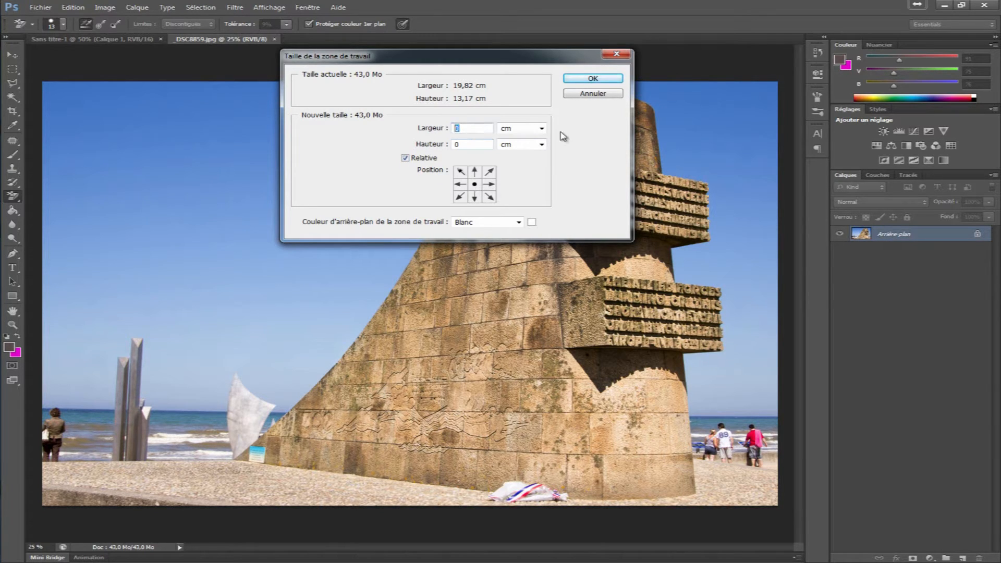
left_click(542, 128)
left_click(522, 173)
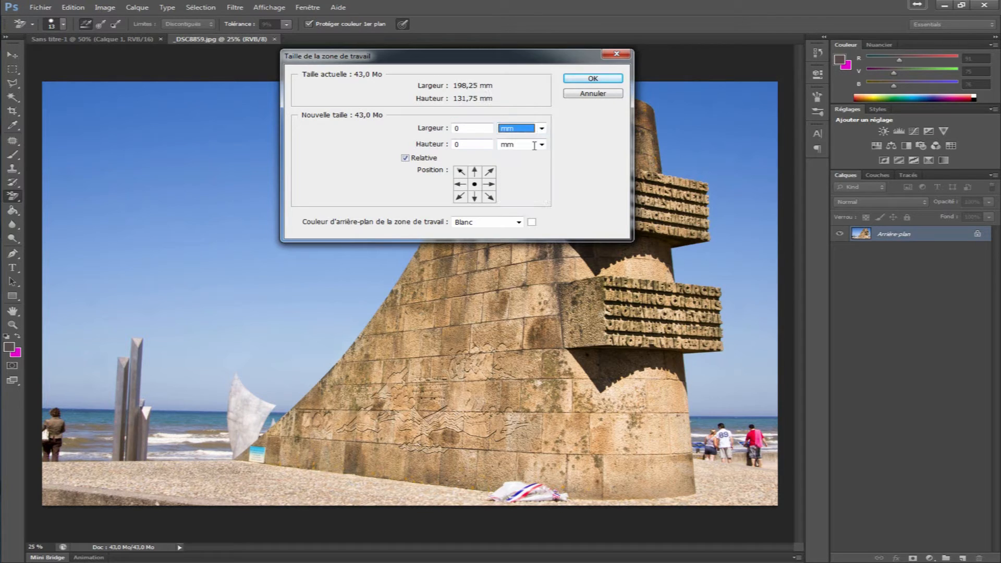
double_click(477, 130)
type("5")
key("Tab")
type("5")
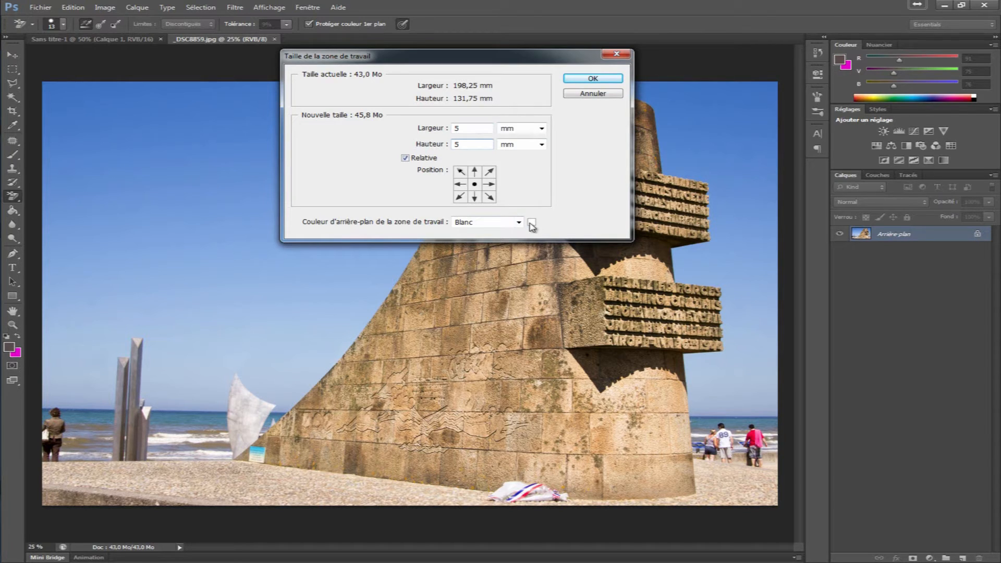
left_click(586, 77)
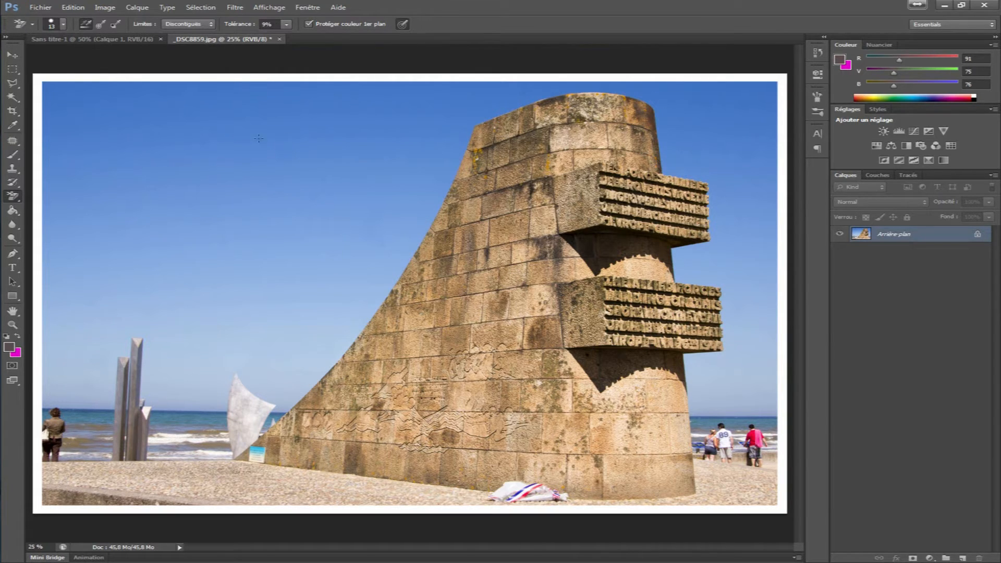
Add a black (Noir) outer border by enlarging the canvas a relative 5 mm in width and 5 mm in height.
left_click(104, 8)
left_click(162, 95)
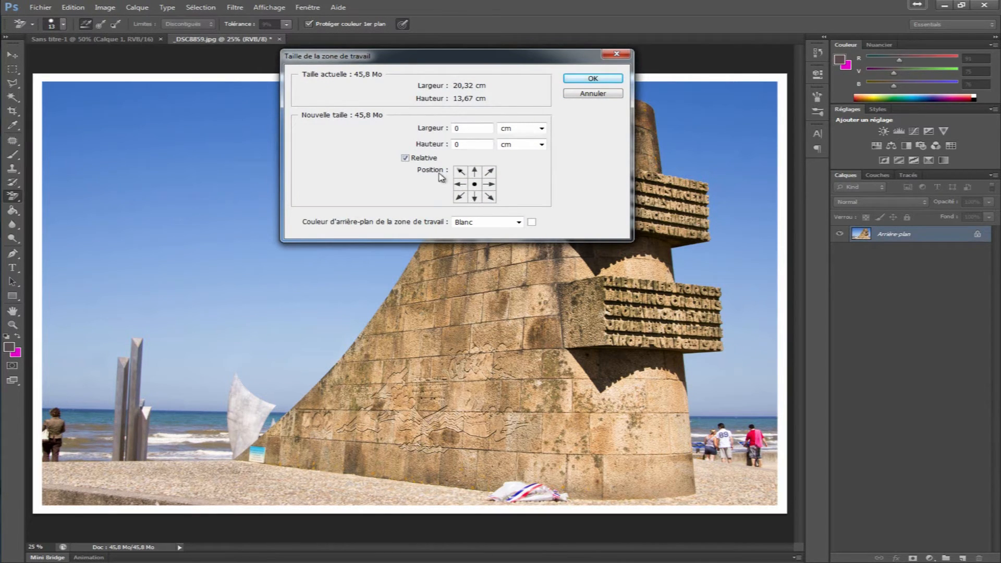
left_click(518, 223)
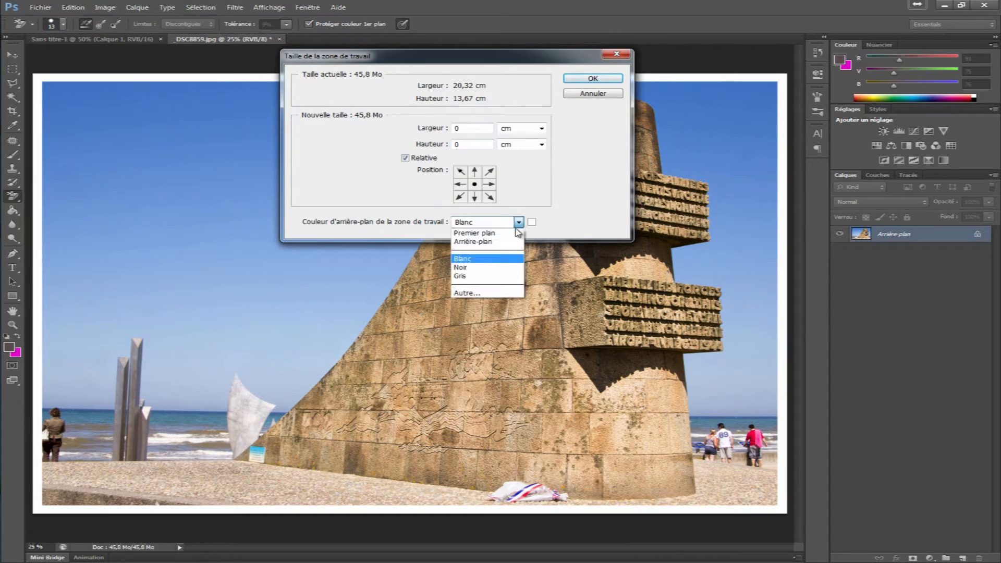
left_click(490, 267)
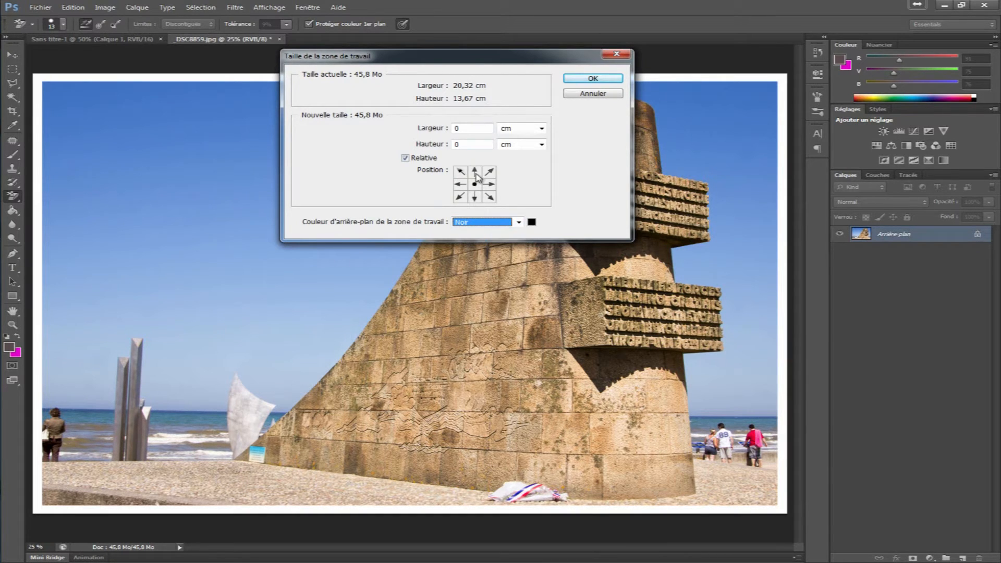
left_click(431, 134)
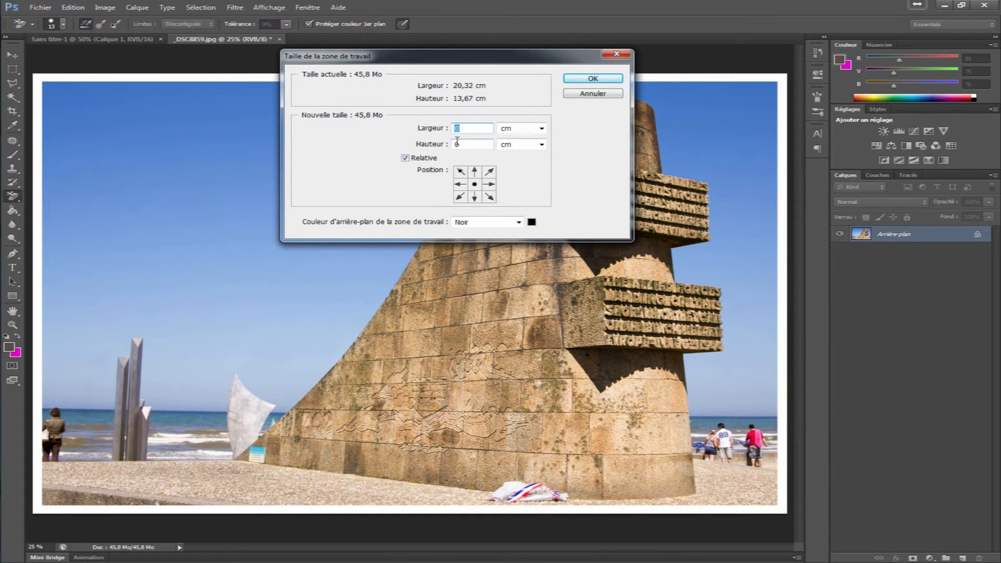
key("Tab")
key("Tab")
type("5")
left_click(523, 132)
left_click(531, 175)
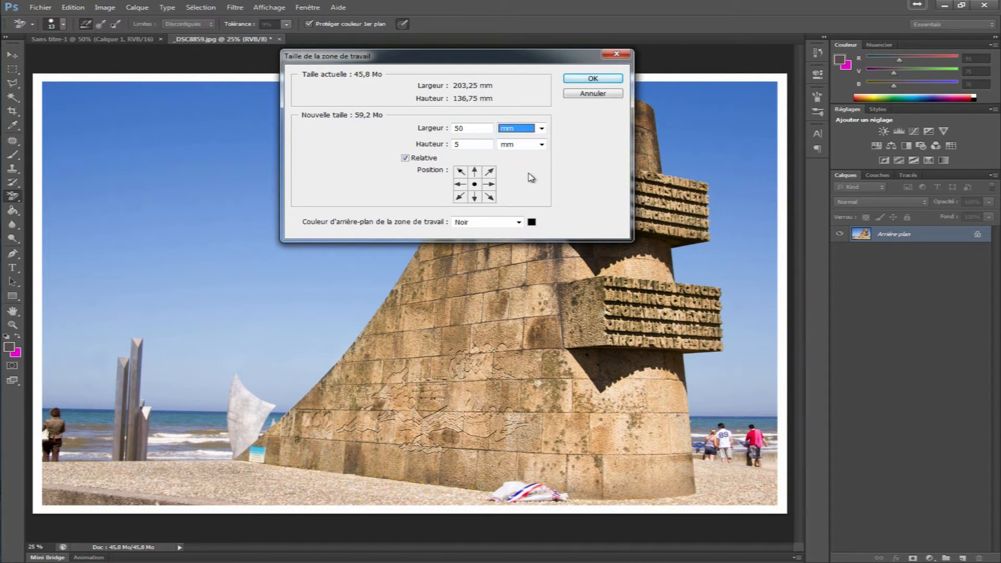
left_click(476, 129)
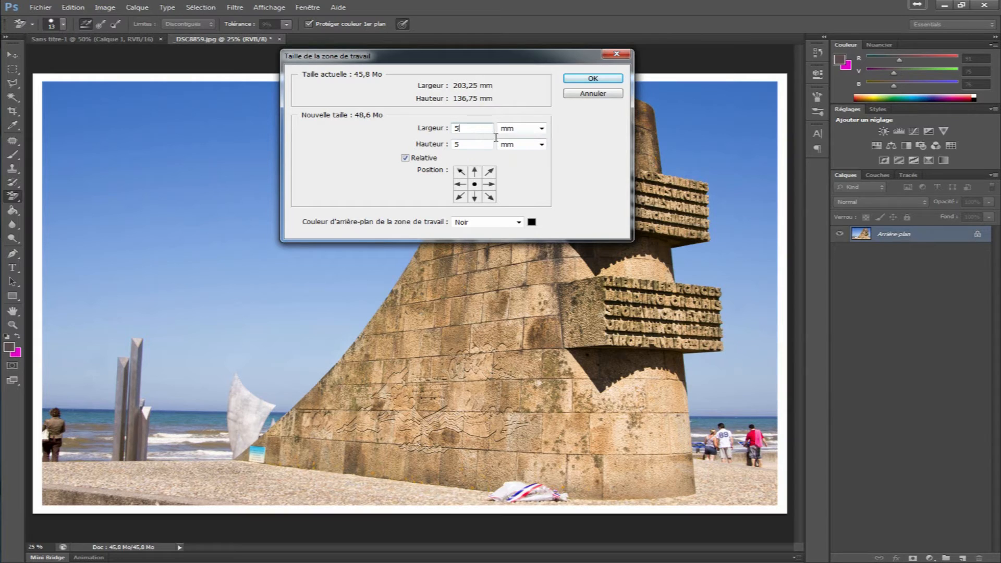
left_click(593, 79)
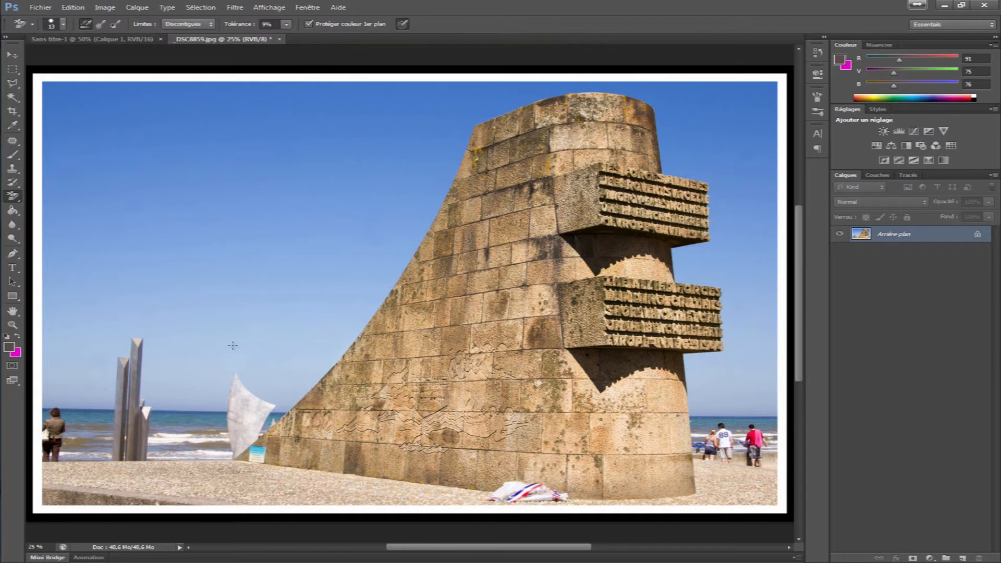
Try extending the canvas height by 2 cm in black below the picture only, and undo it.
left_click(106, 7)
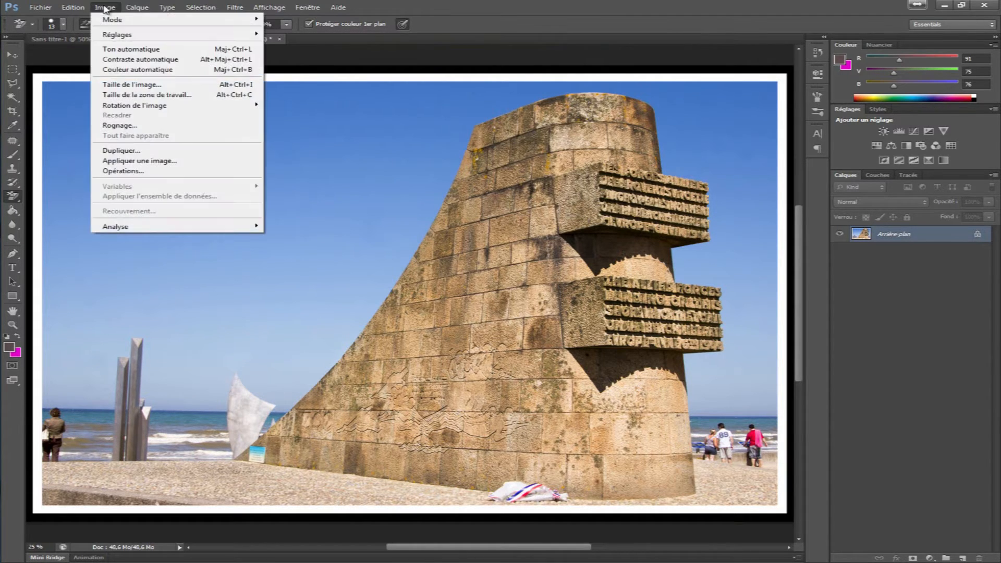
left_click(190, 96)
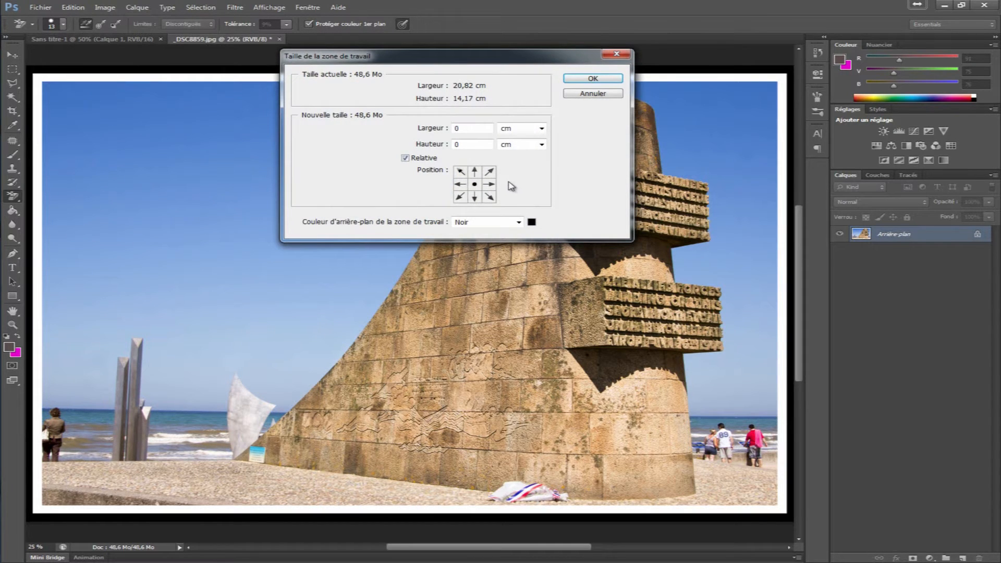
left_click(476, 173)
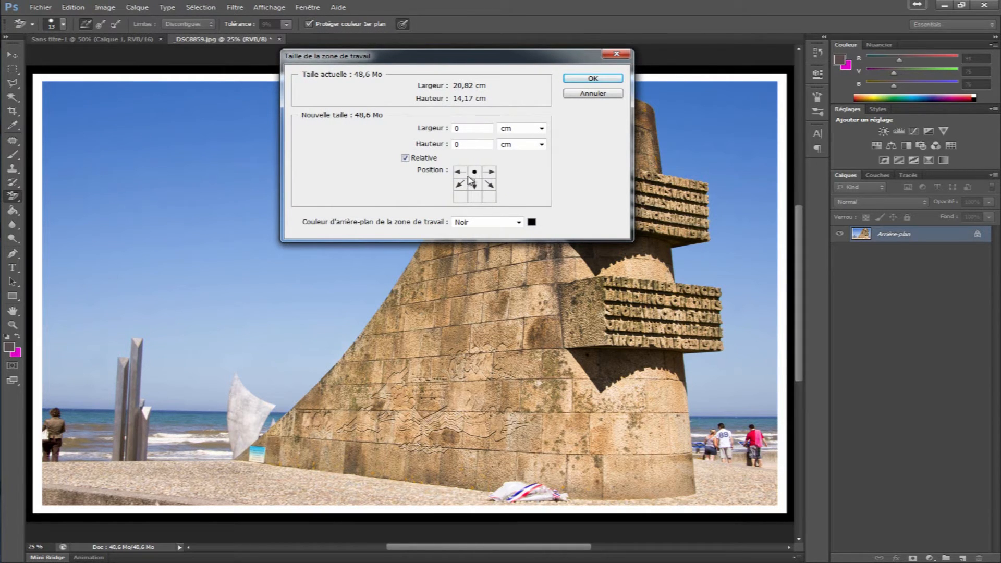
left_click(487, 144)
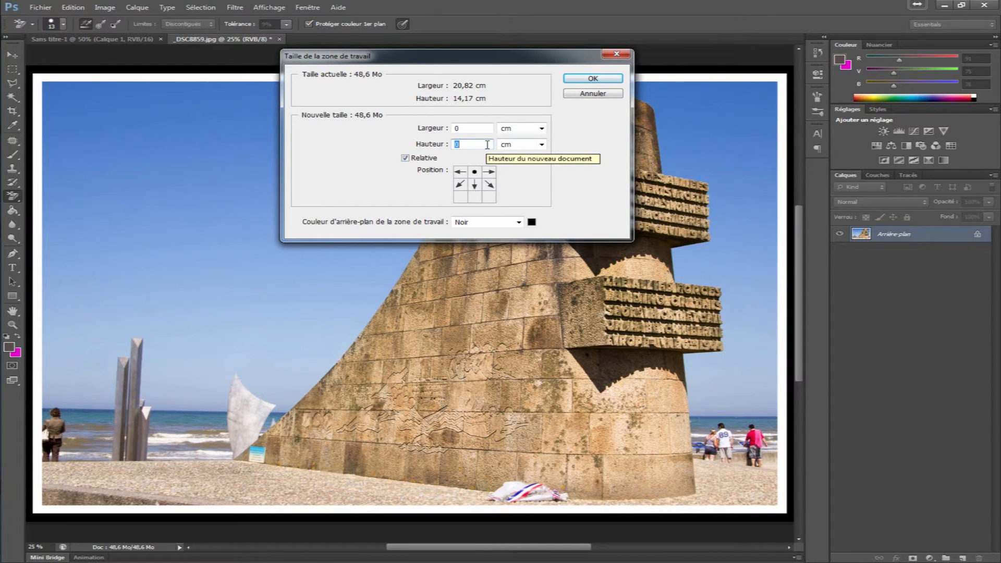
type("2")
left_click(593, 79)
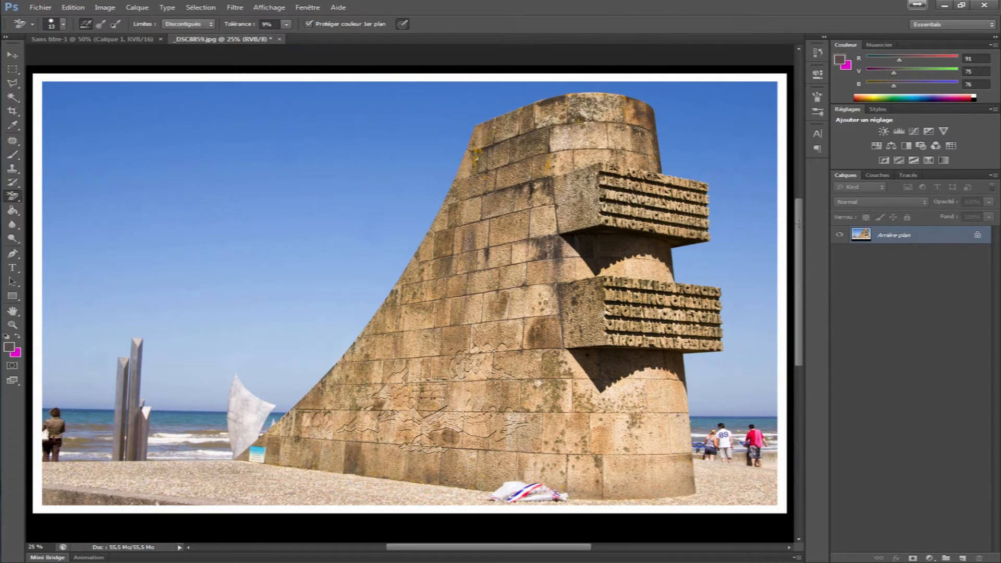
key("ctrl+0")
key("alt")
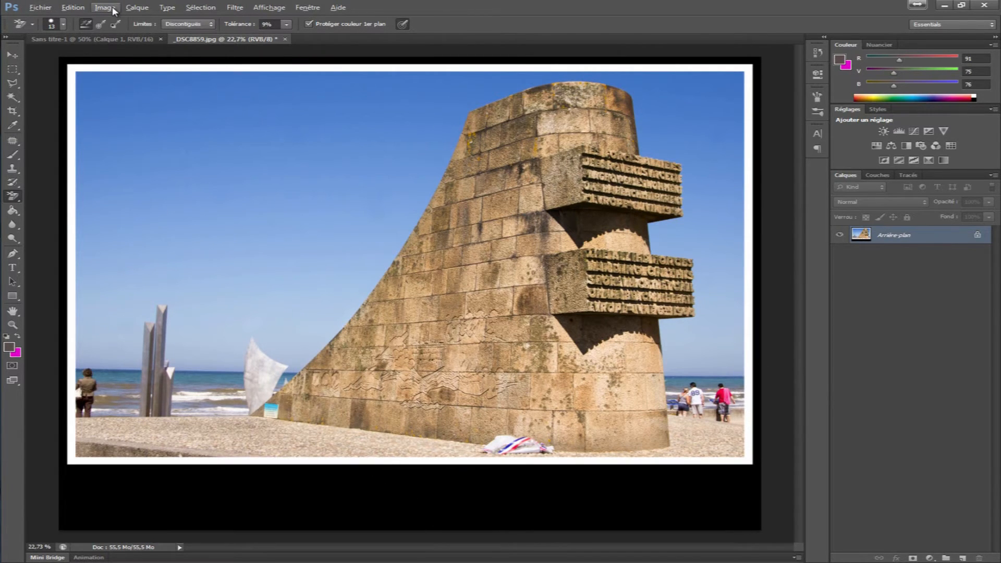
key("ctrl+alt+z")
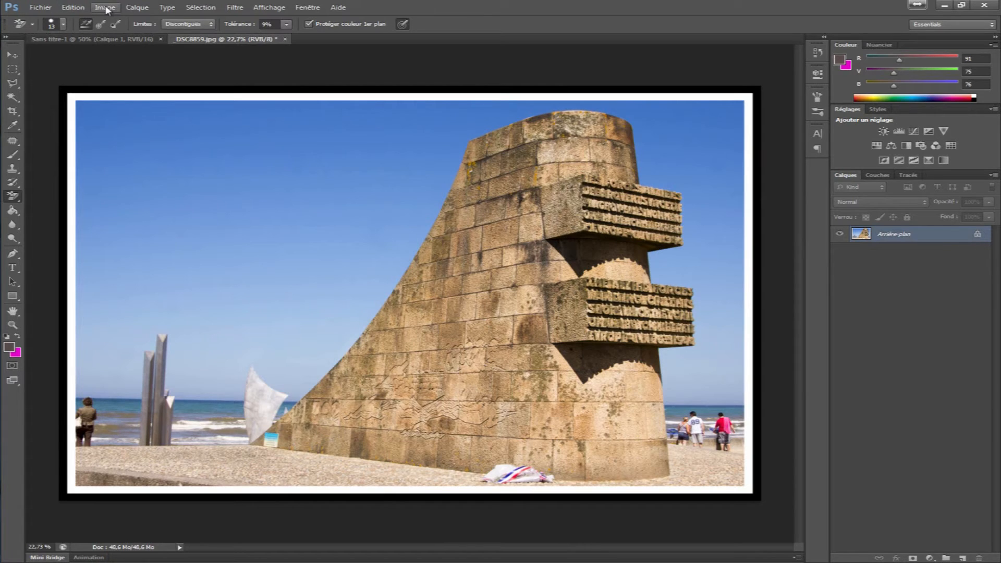
Try widening the canvas by a relative 1,2 cm in black, and undo it.
left_click(103, 8)
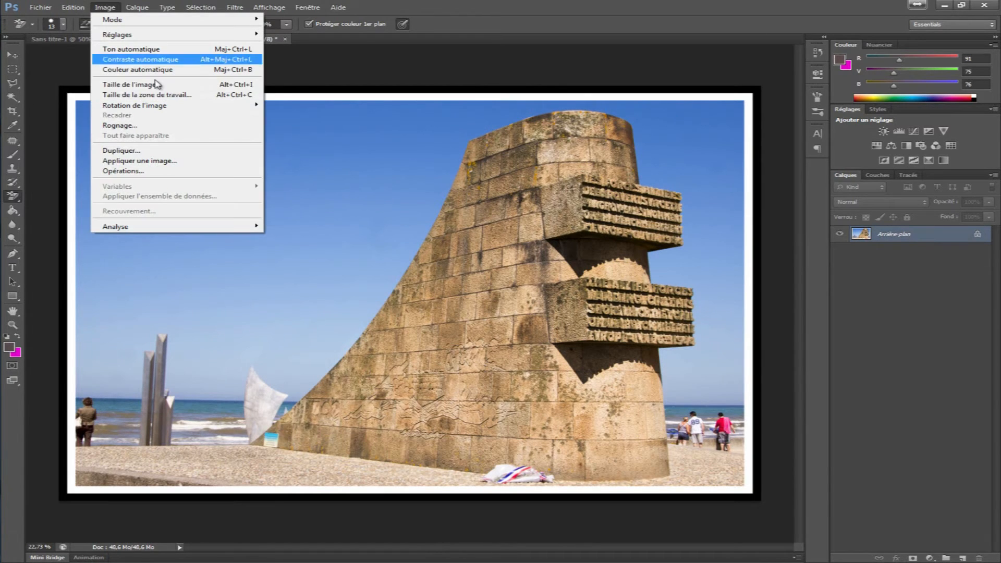
left_click(189, 100)
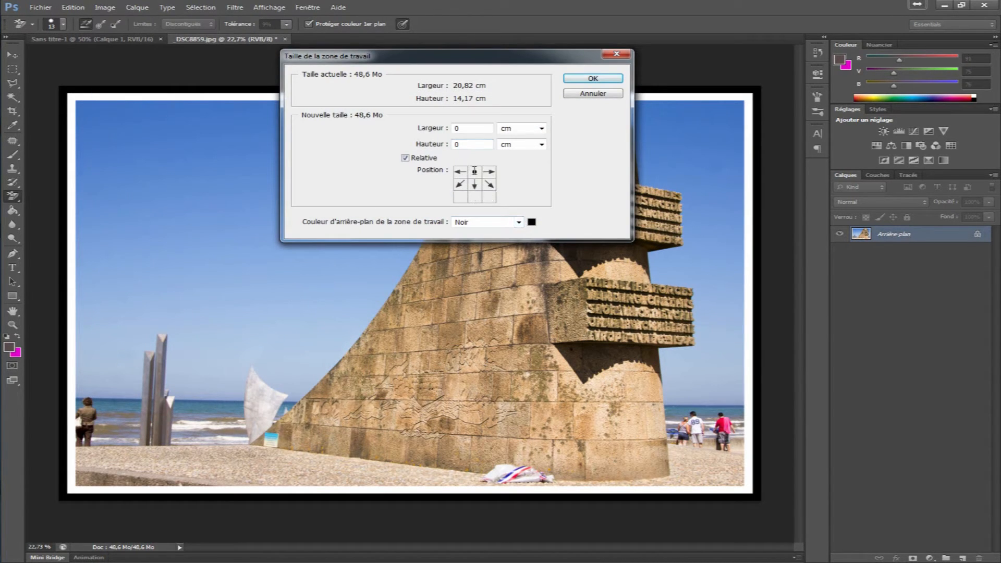
left_click_drag(472, 131, 420, 133)
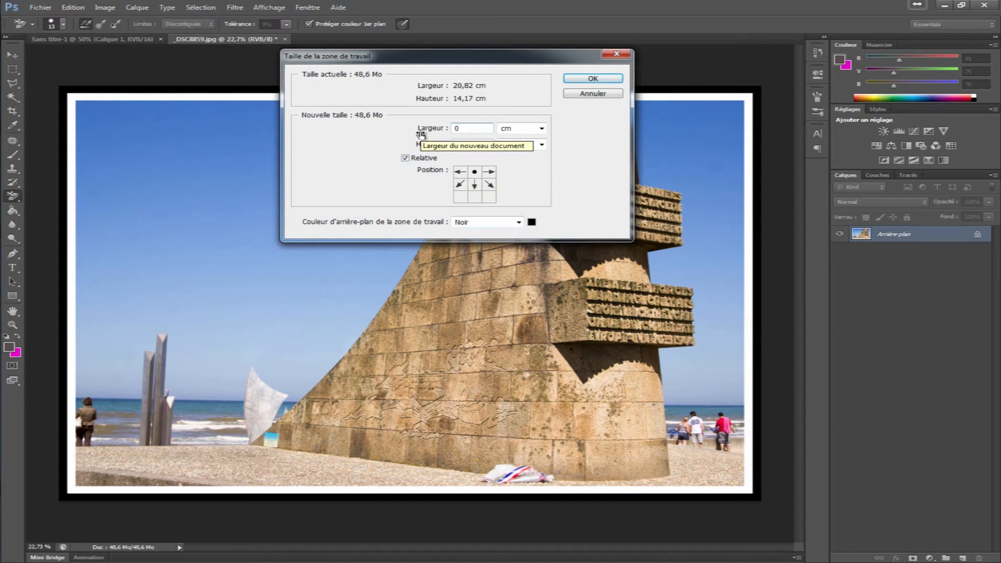
type("1")
key("BackSpace")
key("BackSpace")
type("1,2")
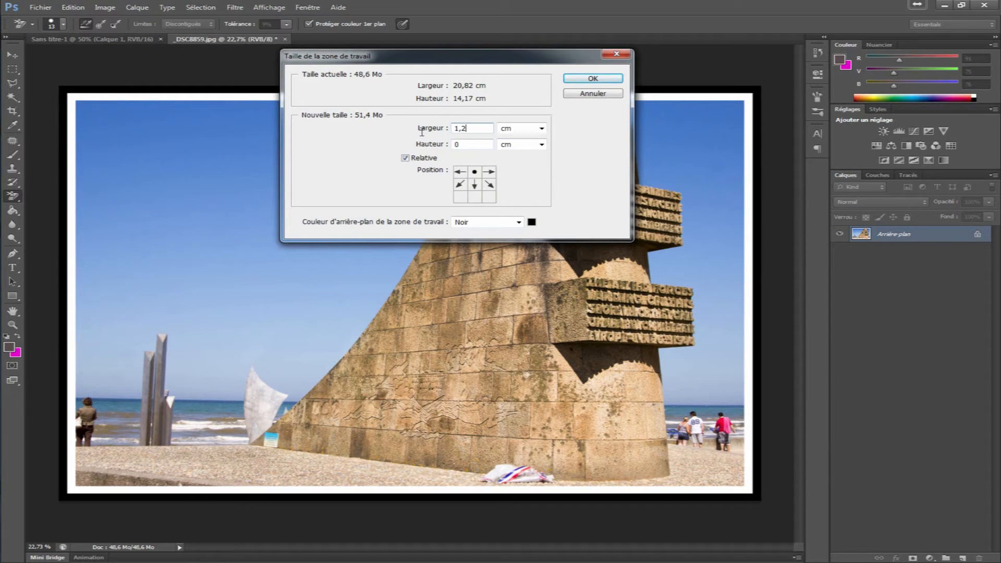
left_click(589, 78)
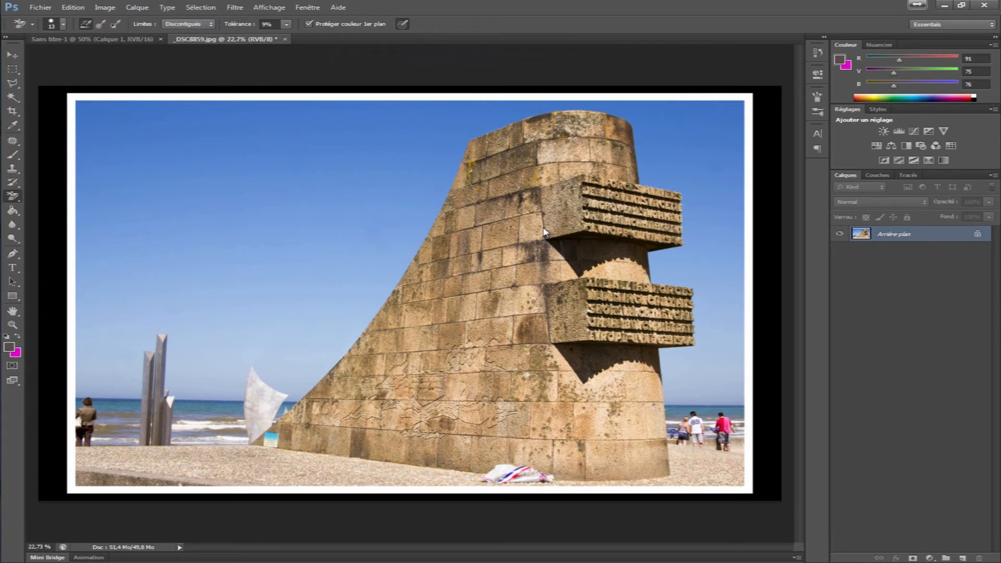
key("ctrl+z")
Extend the canvas height by 1 cm in black below the picture, anchoring the image at the top centre.
left_click(105, 7)
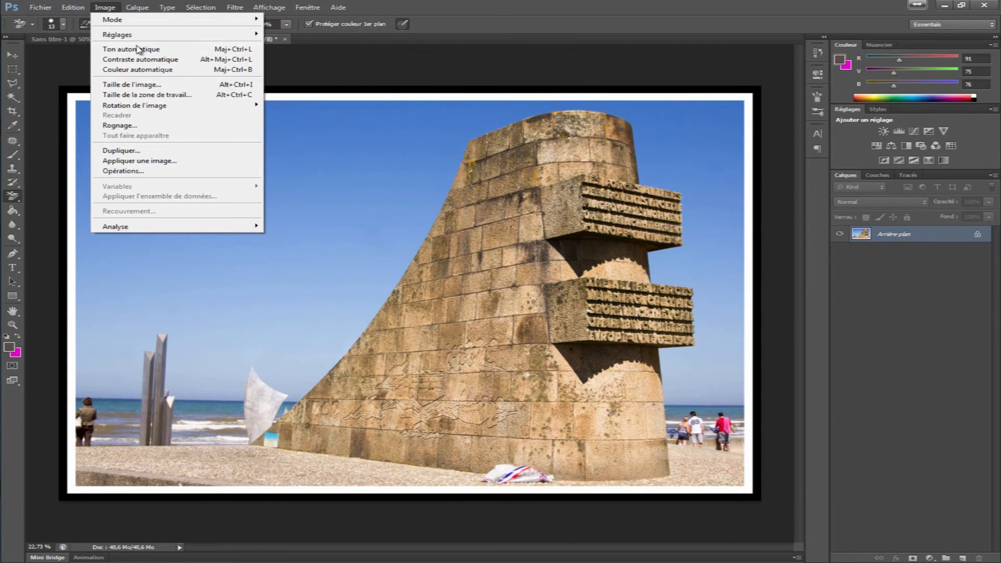
left_click(141, 95)
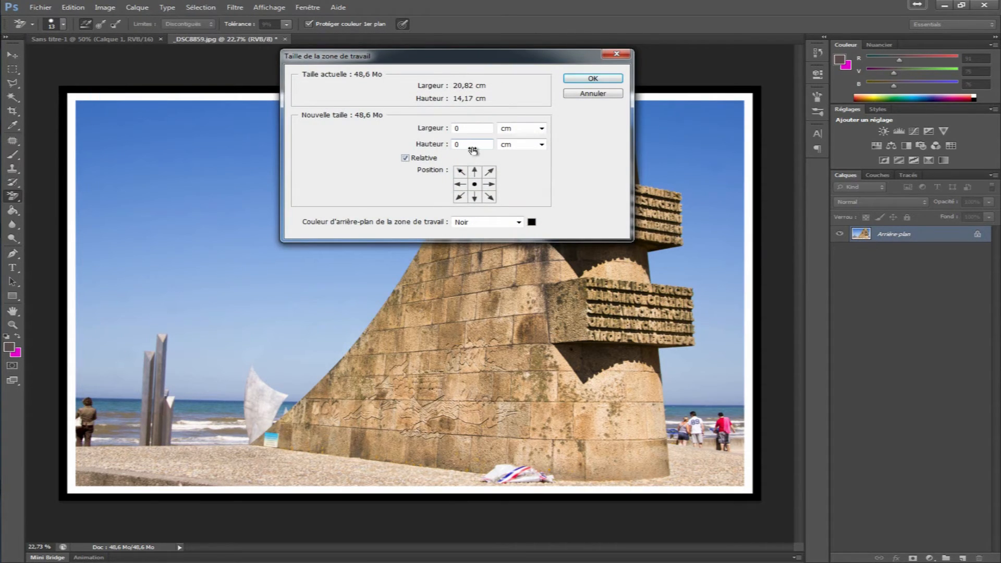
left_click(447, 145)
type("1")
left_click(475, 172)
left_click(591, 78)
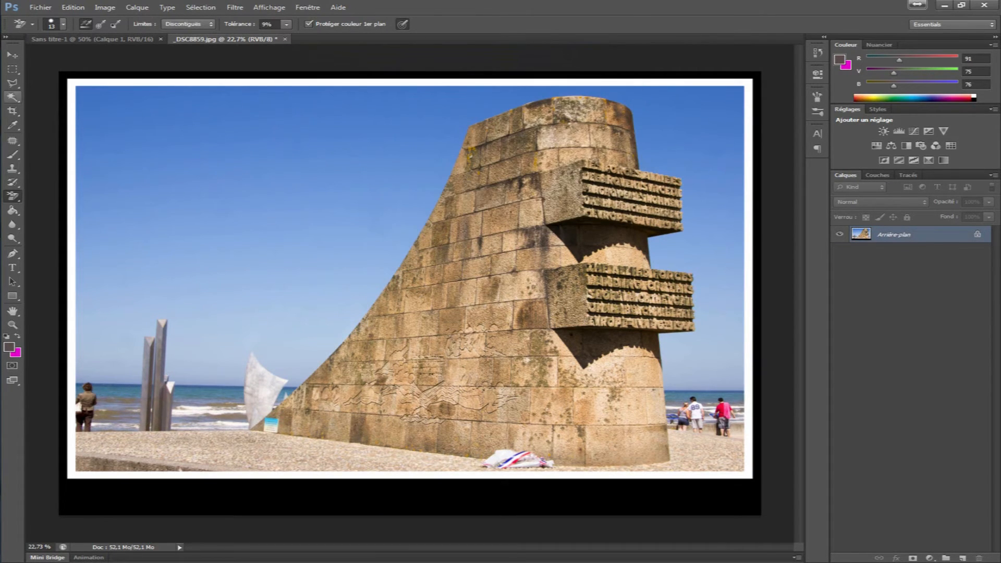
Create a text frame spanning the black strip below the picture and set its text colour to white (ffffff).
left_click(13, 268)
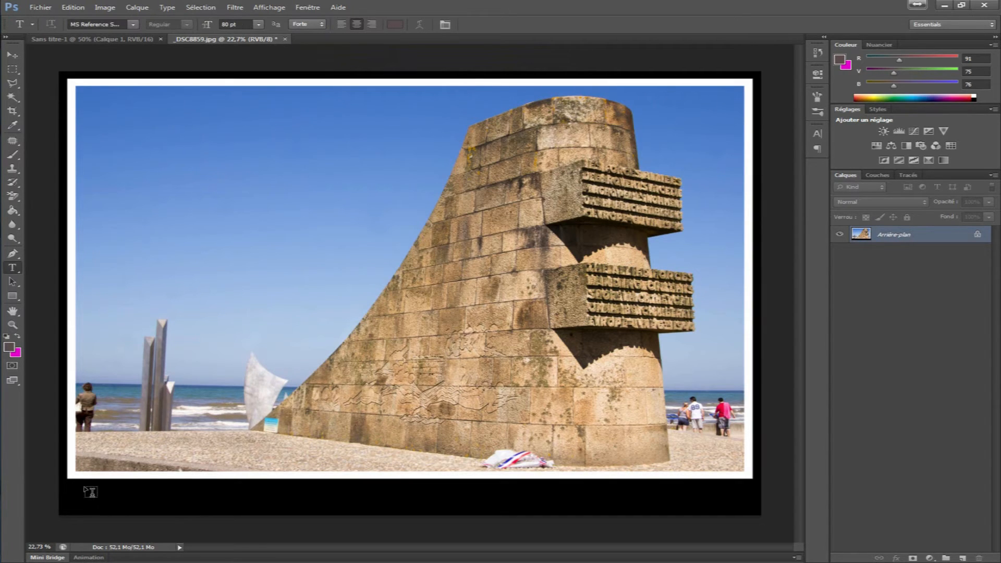
left_click_drag(91, 492, 749, 508)
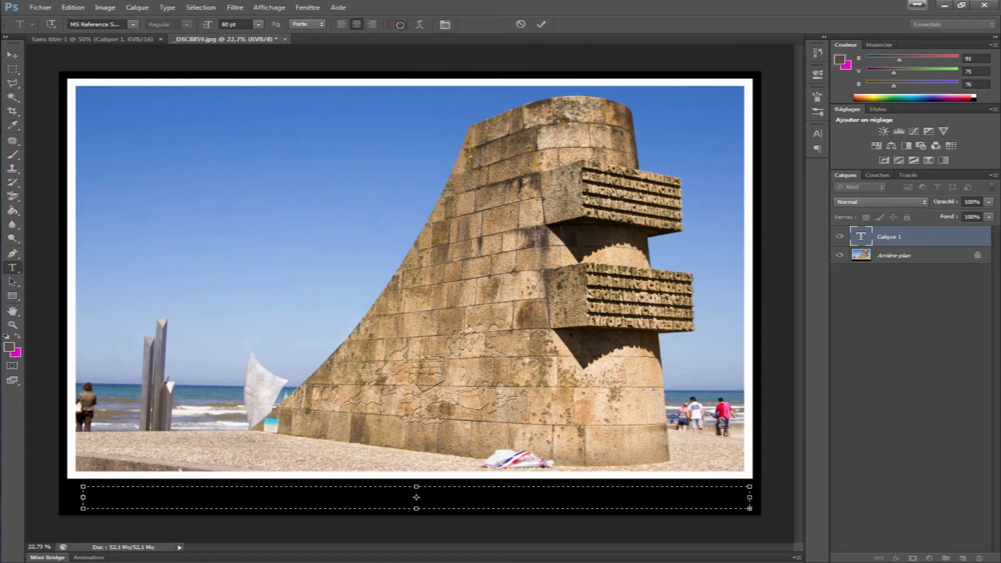
left_click(400, 25)
left_click_drag(700, 352, 619, 291)
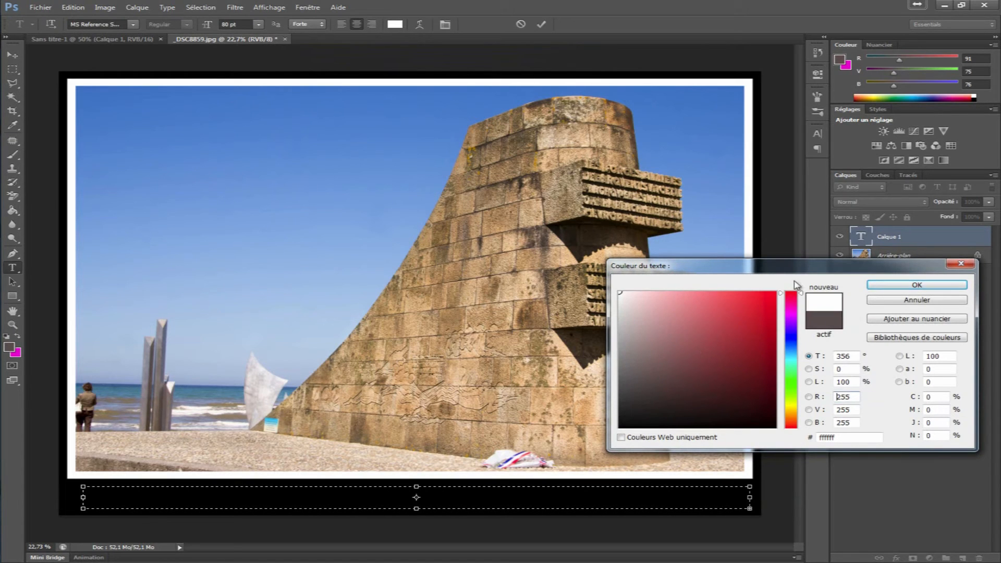
left_click(919, 283)
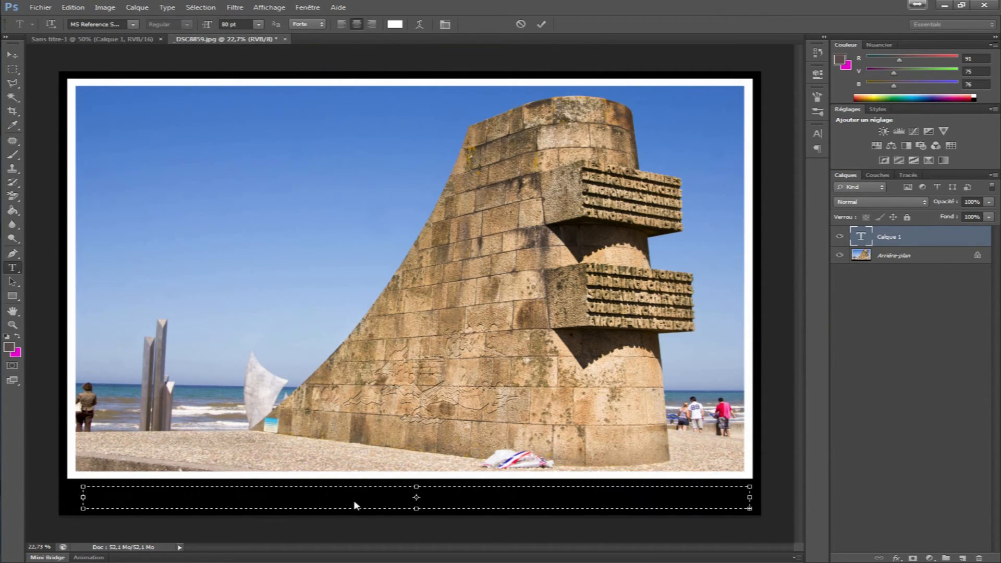
Set the font size of the caption text to 20 pt.
double_click(227, 23)
type("50")
double_click(227, 23)
type("30")
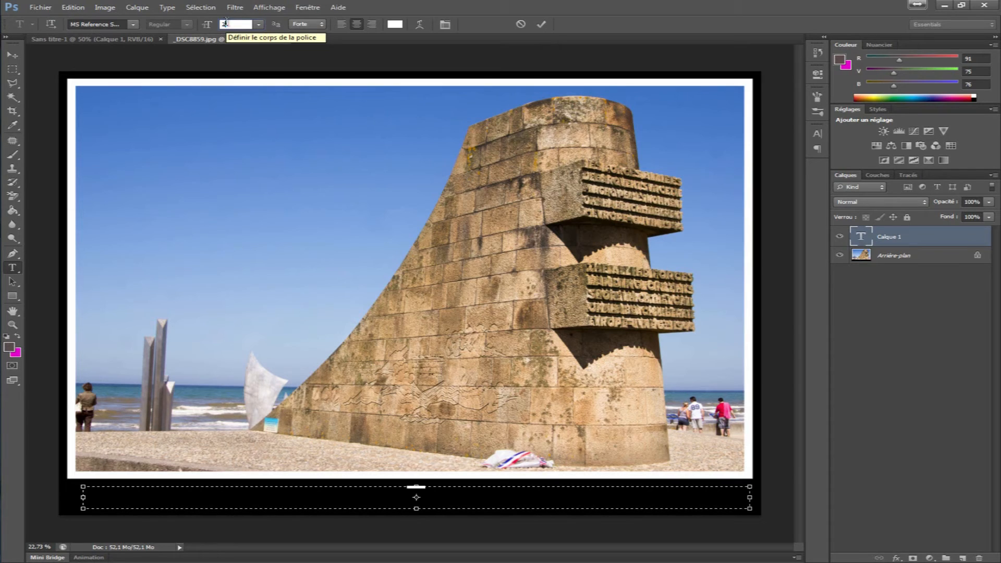
type("20")
key("Return")
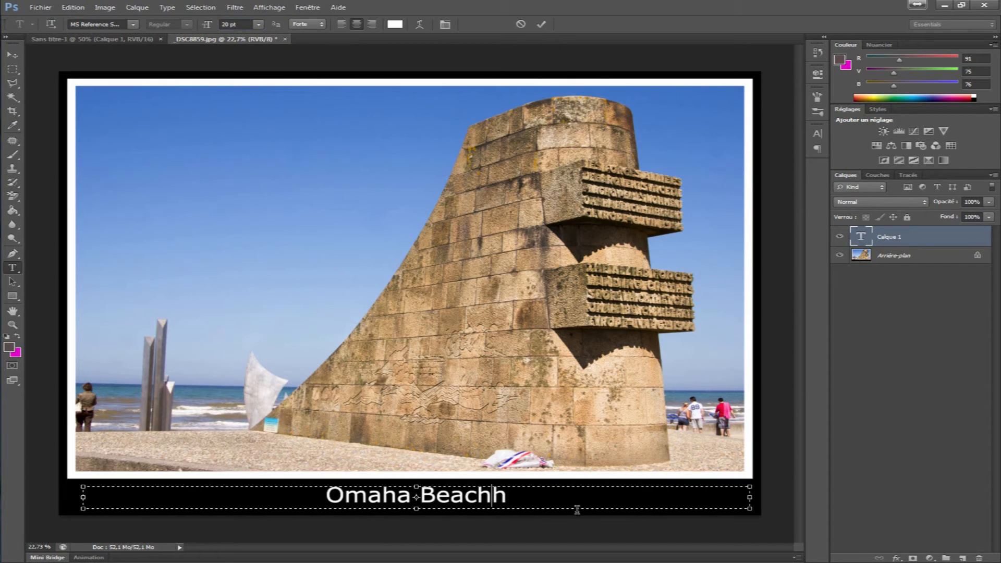
Write the caption "Omaha Beach - Plage du débarquement" in the text frame and return to the Arrière-plan layer.
left_click(523, 498)
key("BackSpace")
type("- ")
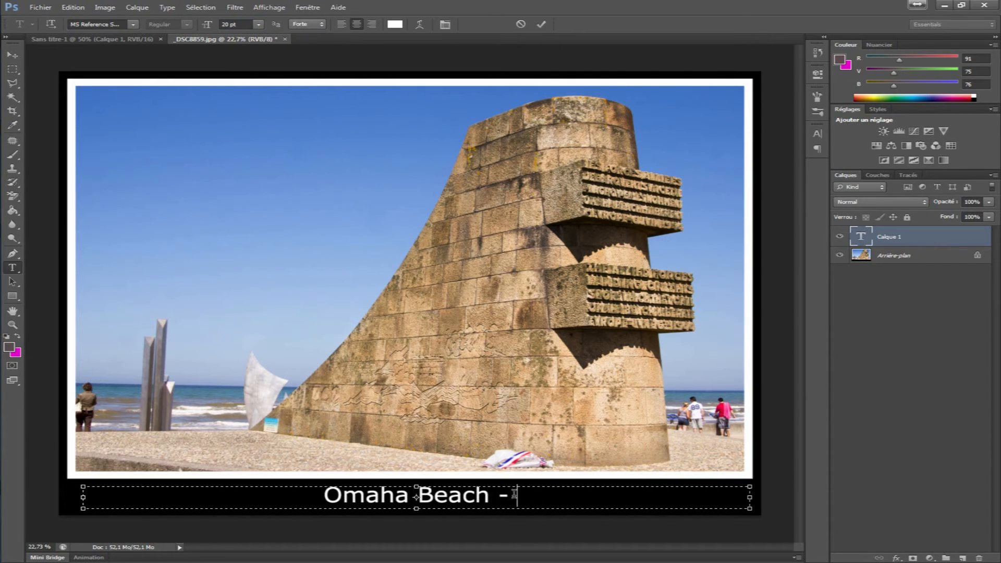
type("Plage ")
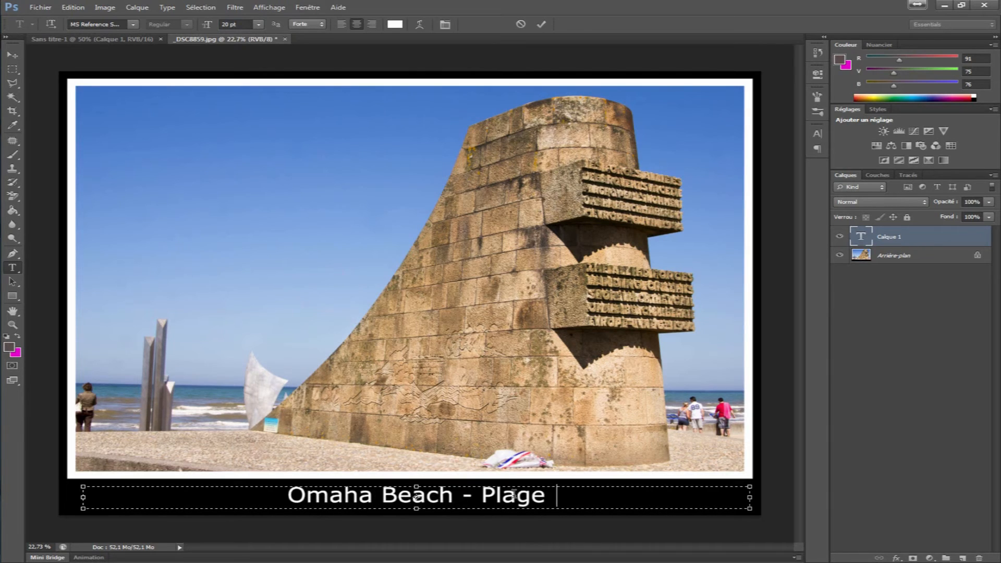
type("du débarquement")
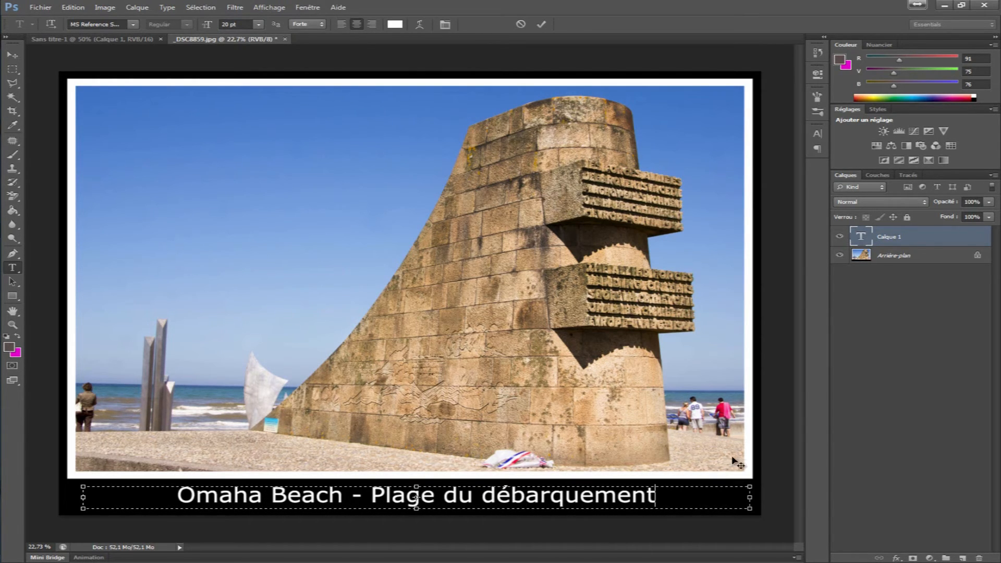
left_click(887, 258)
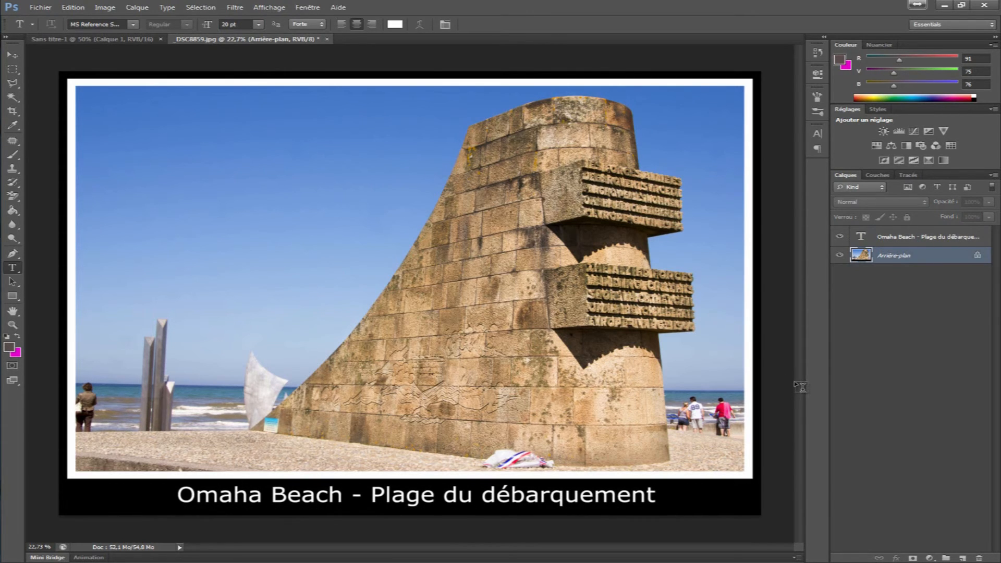